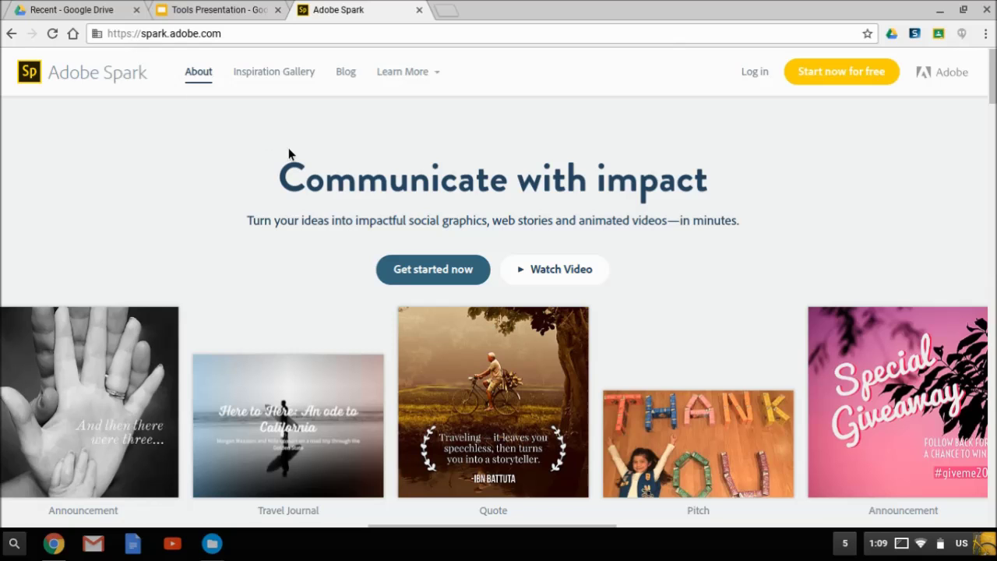
Page through all five Tools Presentation slides and return to the title slide
left_click(226, 11)
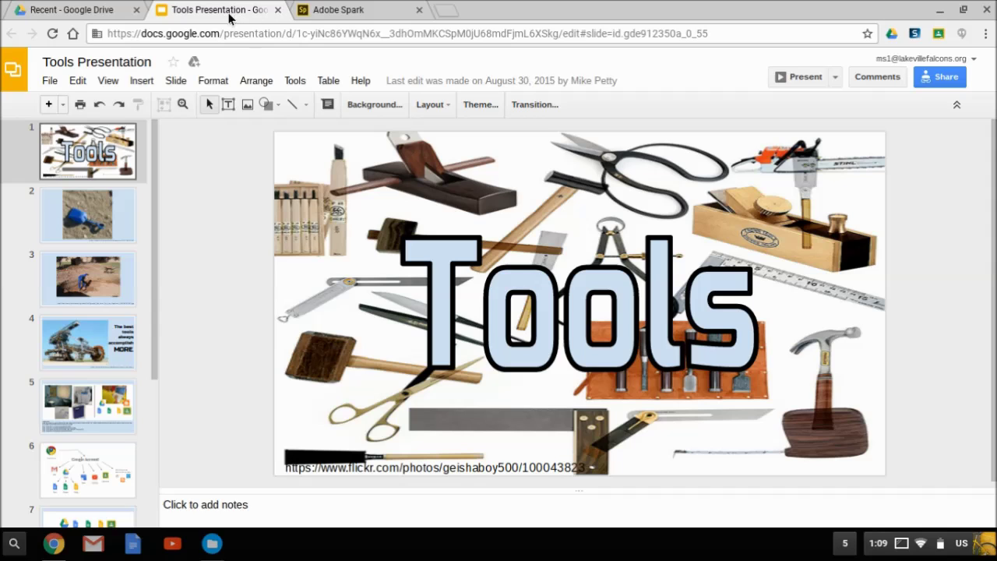
left_click(89, 230)
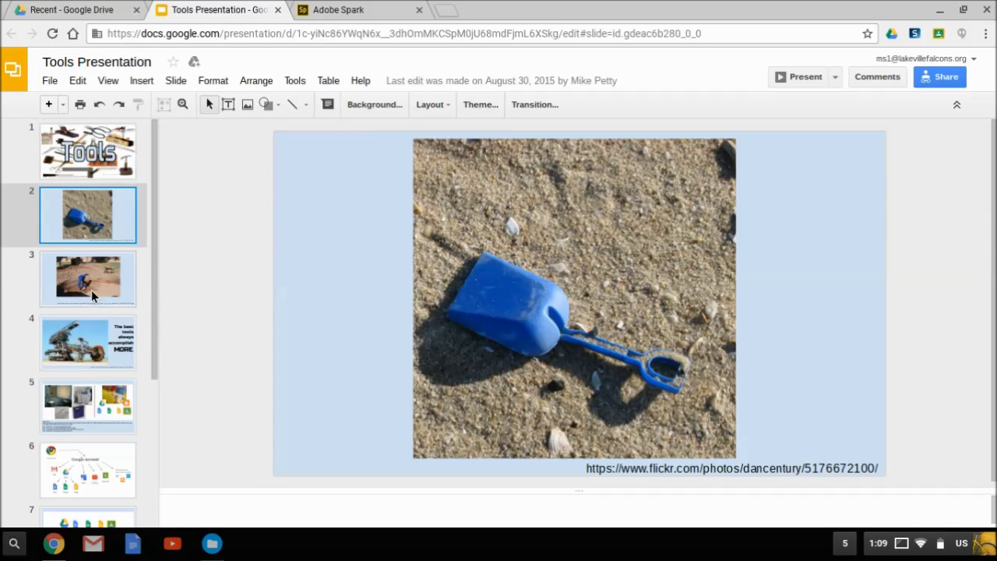
left_click(91, 290)
left_click(89, 349)
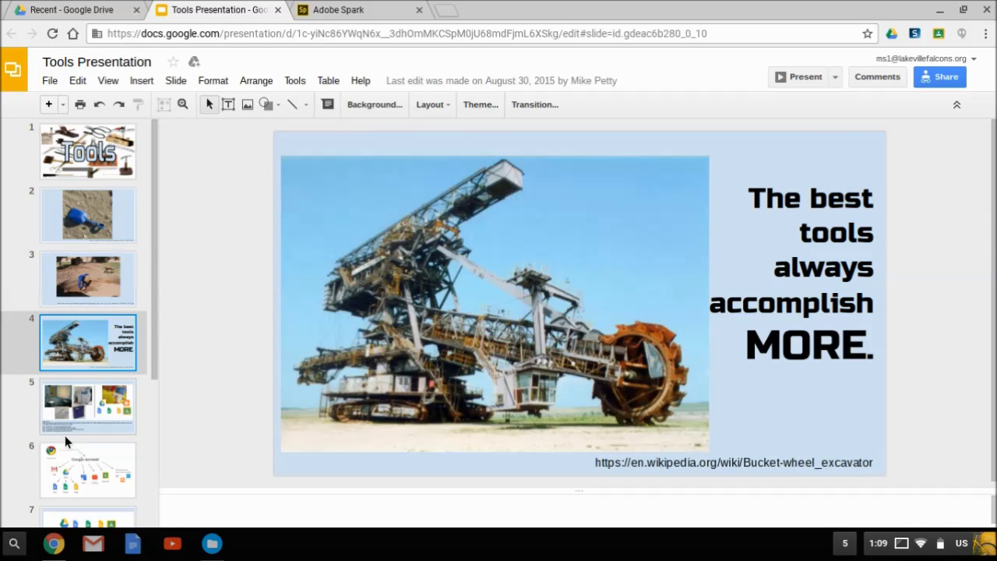
left_click(109, 390)
left_click(100, 154)
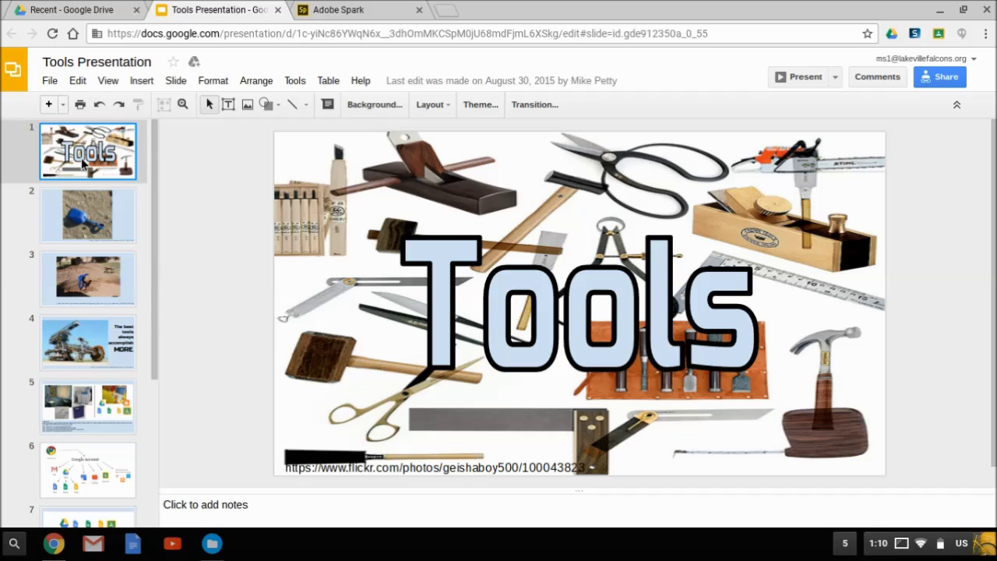
Check the presentation's file menu, then return to Adobe Spark and start a new project
left_click(54, 82)
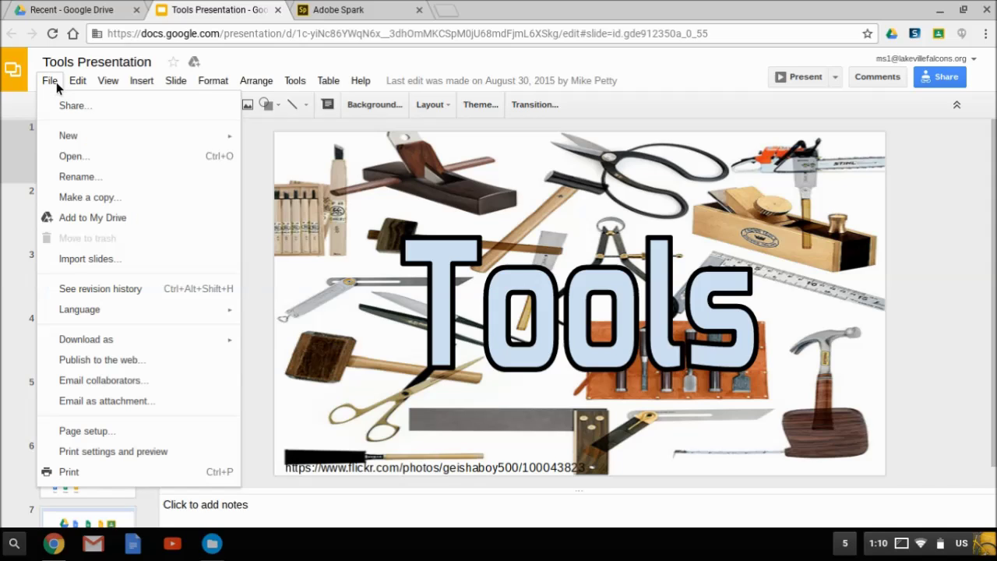
mouse_move(125, 344)
left_click(64, 81)
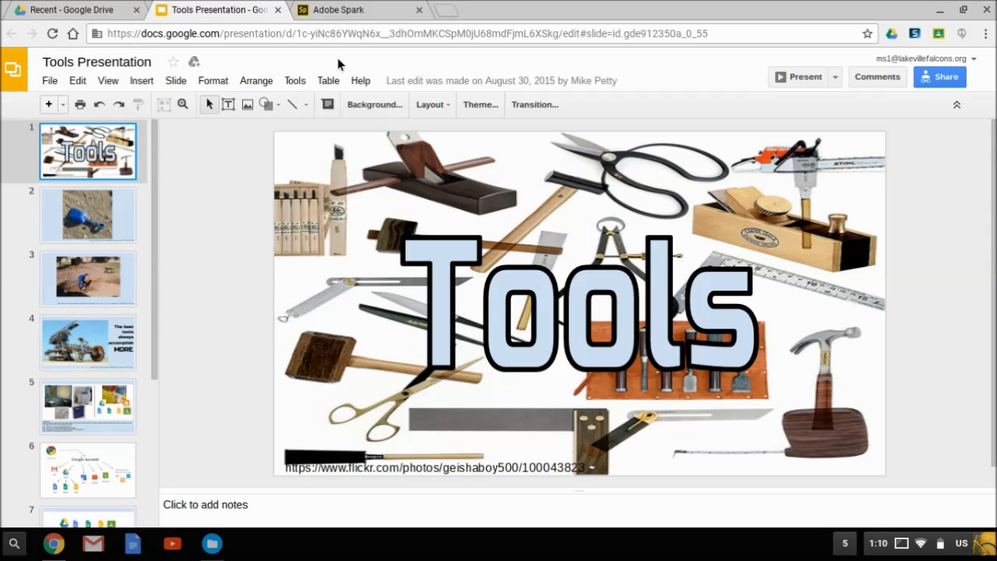
left_click(351, 10)
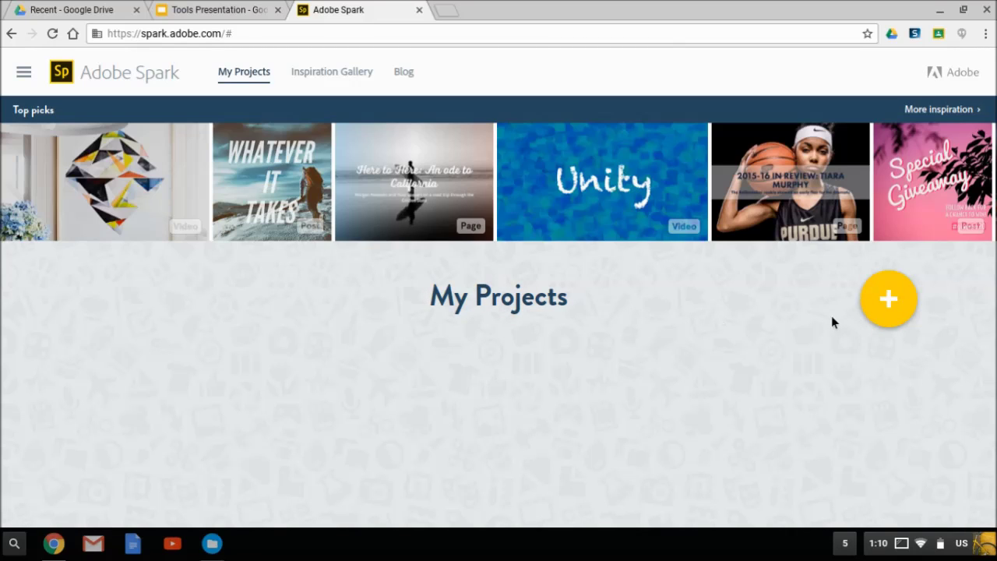
left_click(893, 307)
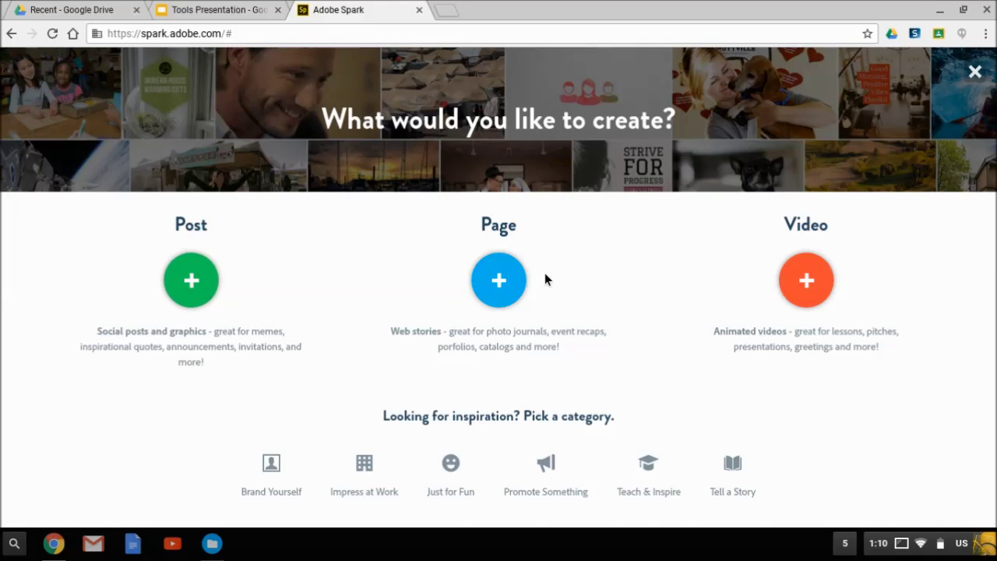
Choose Video, skip the title, and start from scratch with no story template
left_click(809, 282)
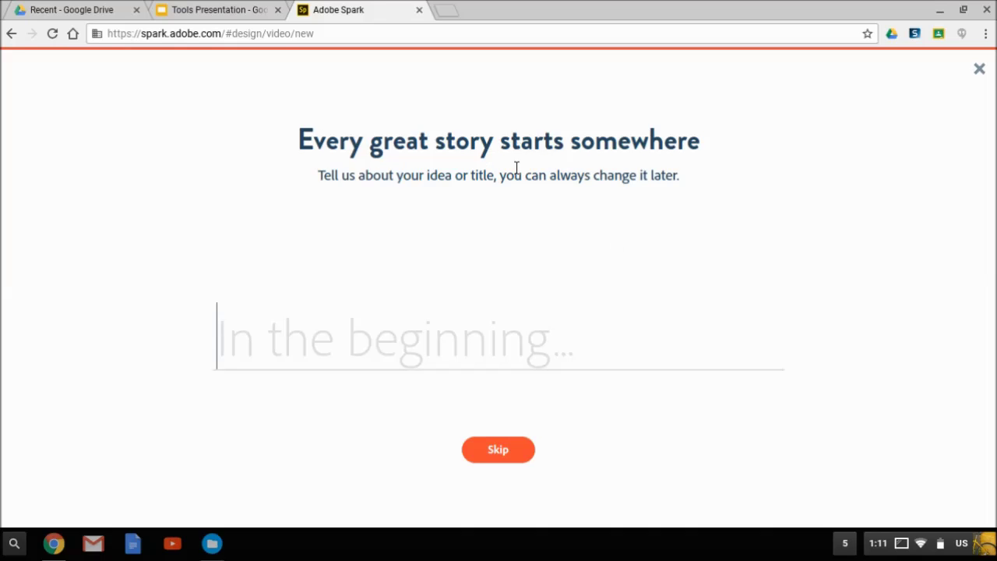
left_click(494, 451)
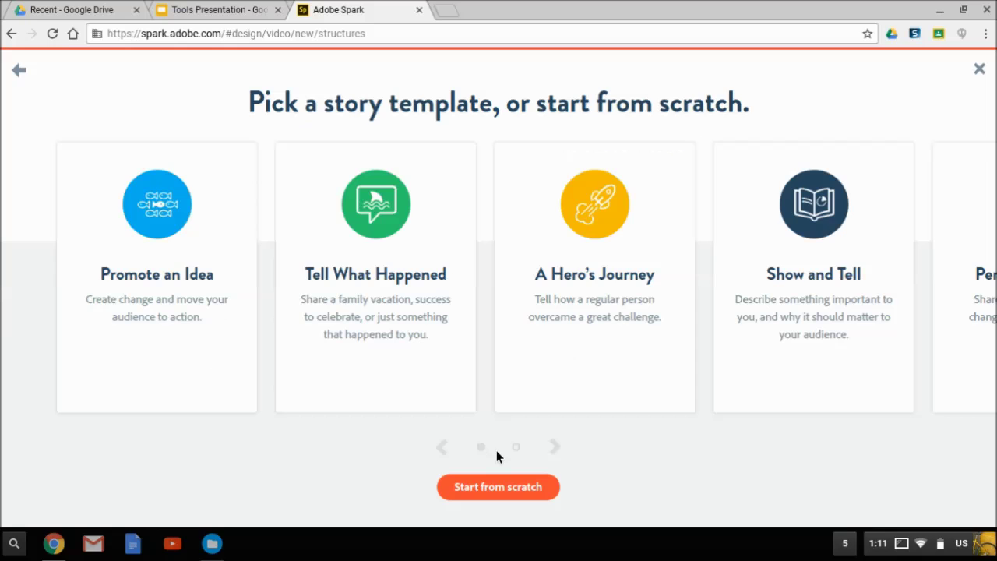
left_click(505, 490)
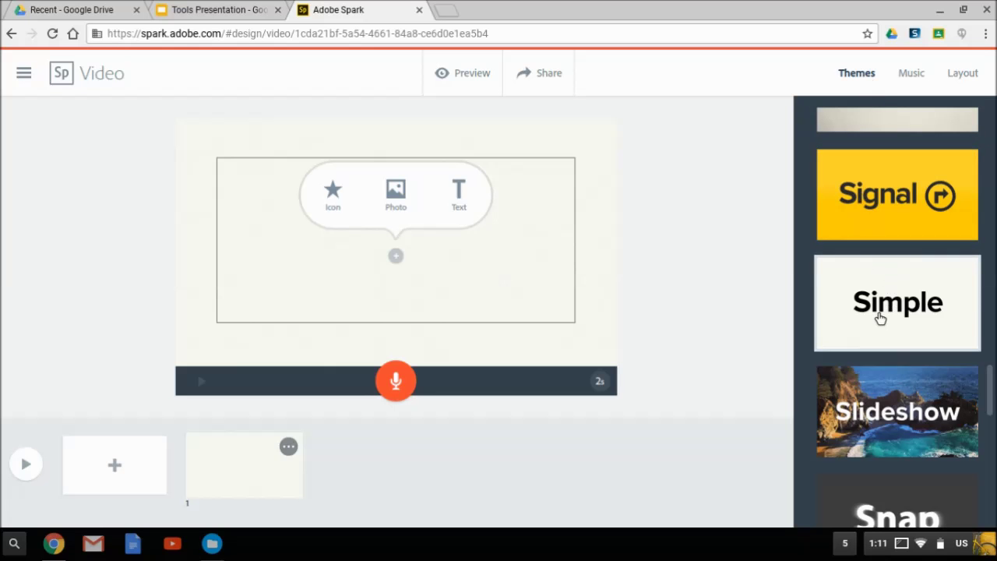
Give slide 1 the Fullscreen Photo layout and choose Upload photo for its photo
left_click(963, 83)
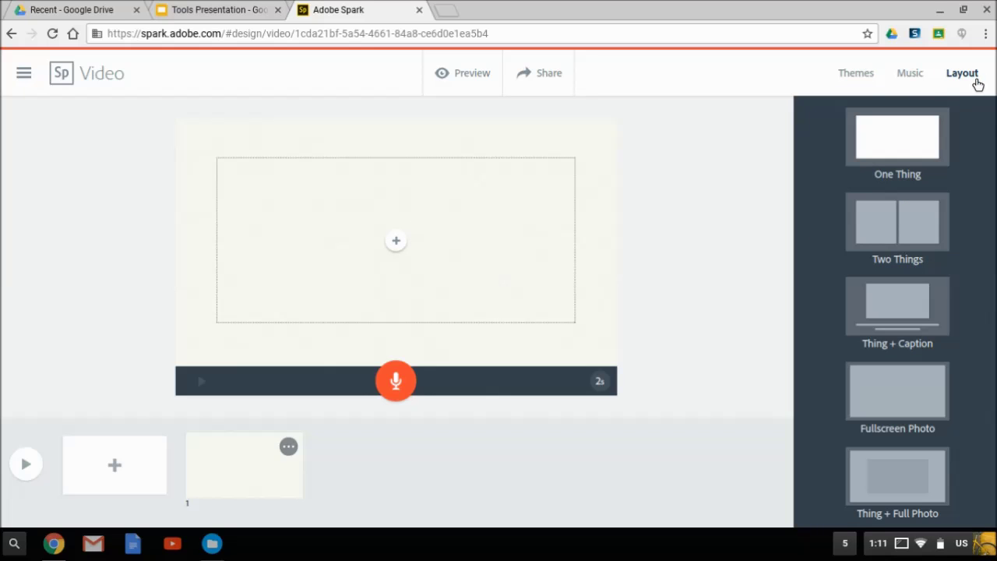
left_click(894, 411)
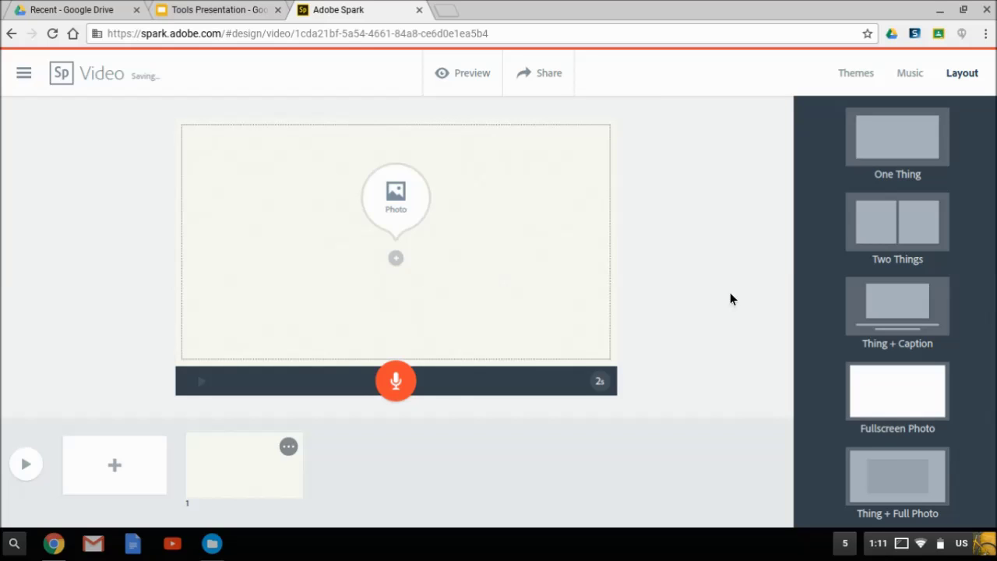
left_click(398, 199)
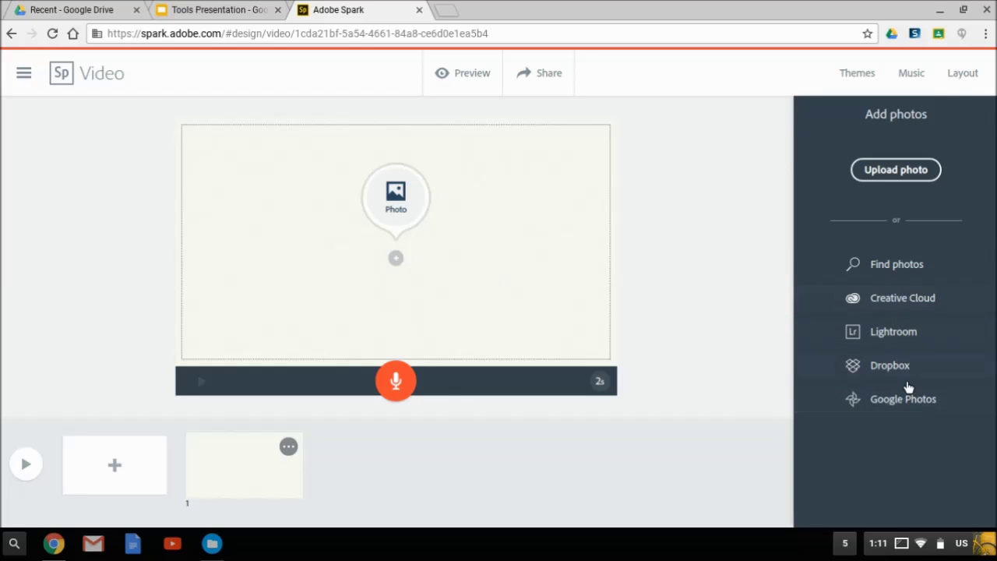
left_click(894, 173)
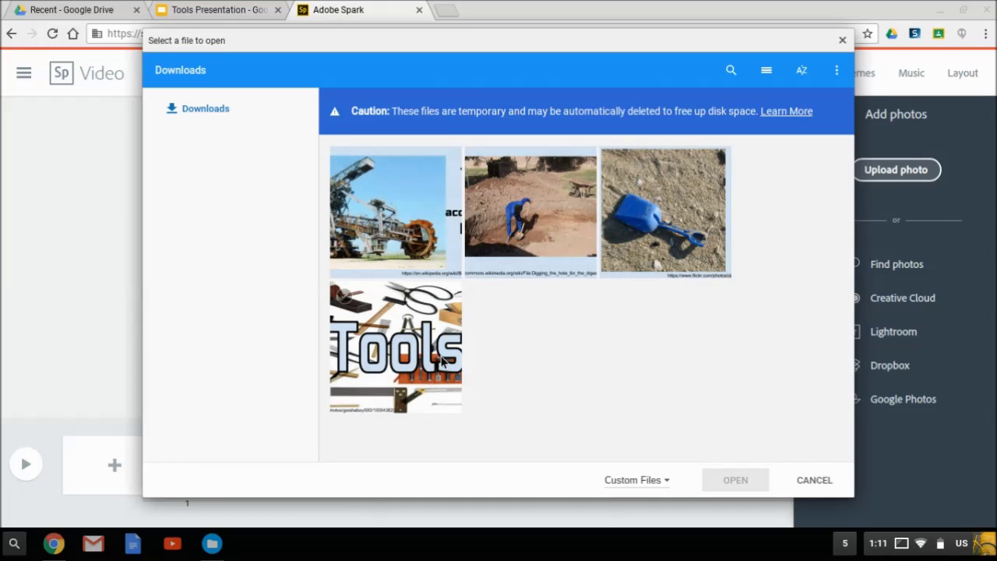
Insert the Tools Presentation title PNG from Downloads into slide 1 and enable voice recording
left_click(382, 355)
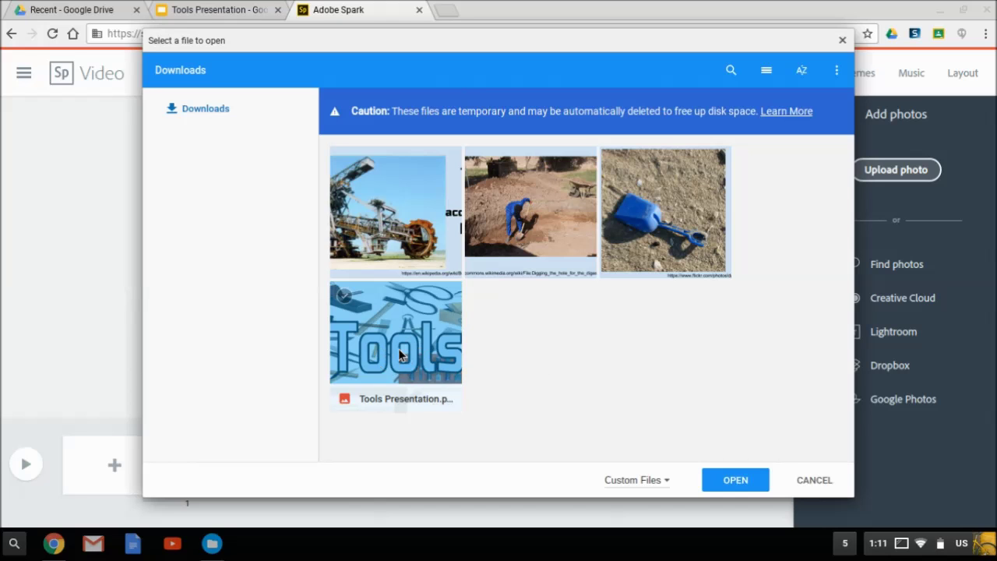
left_click(737, 483)
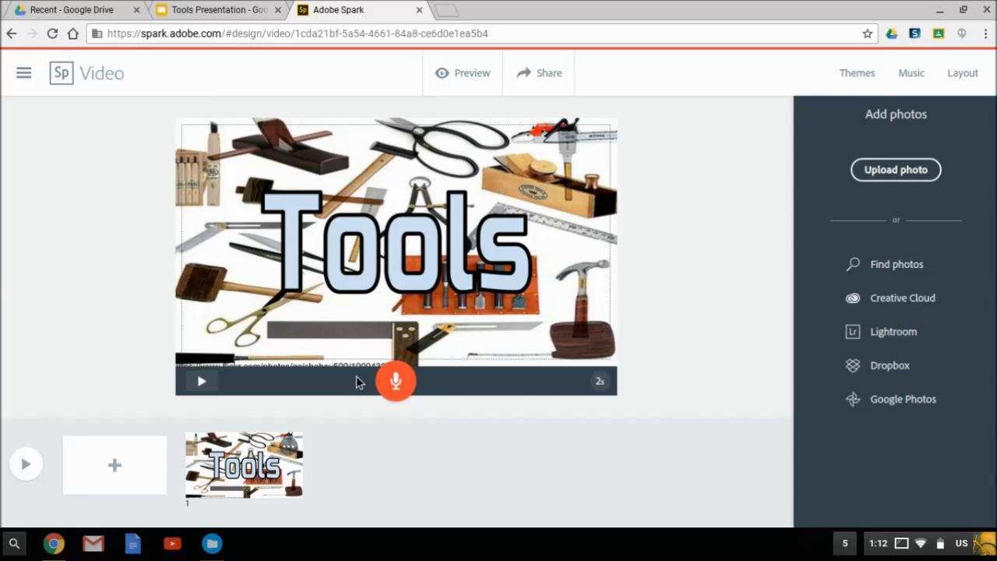
left_click(396, 381)
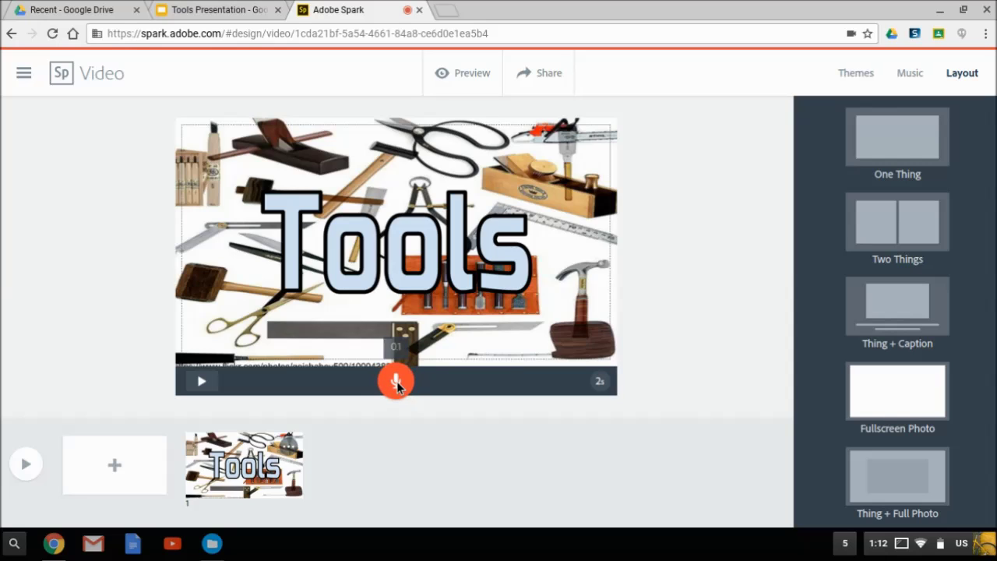
Record a 9-second narration for the Tools title slide, then play it back and stop
left_click_drag(399, 382, 424, 405)
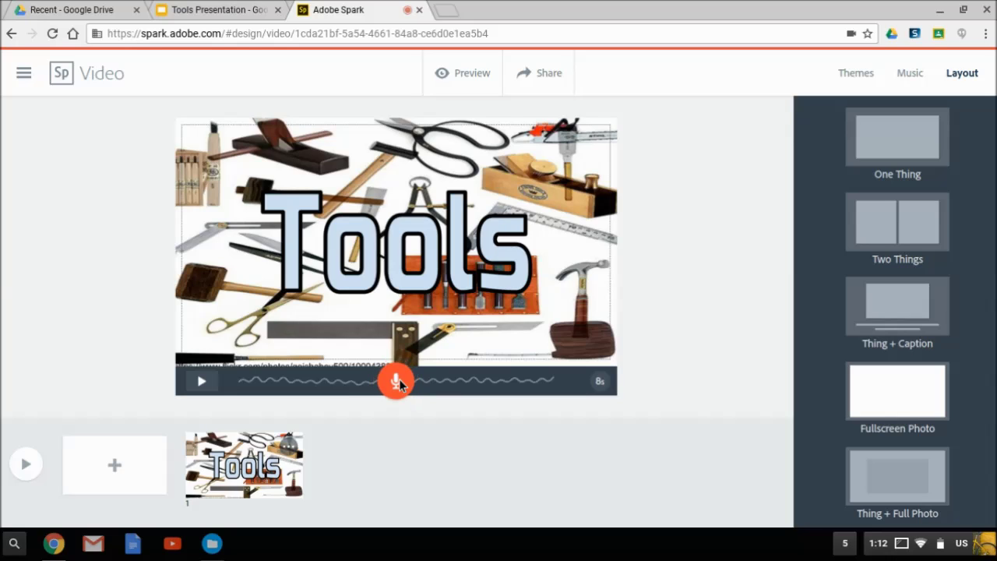
left_click(399, 379)
left_click_drag(400, 379, 399, 379)
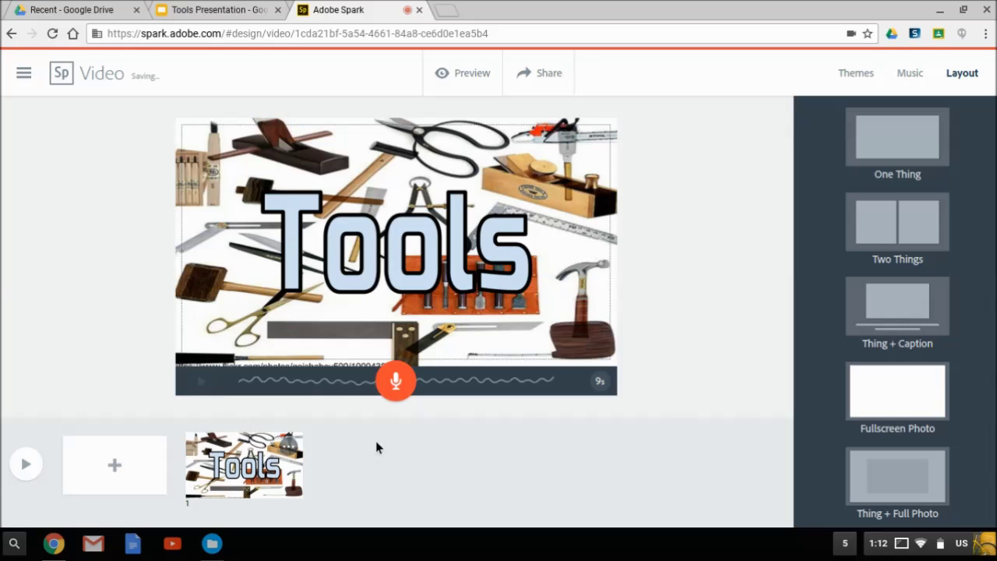
left_click(203, 382)
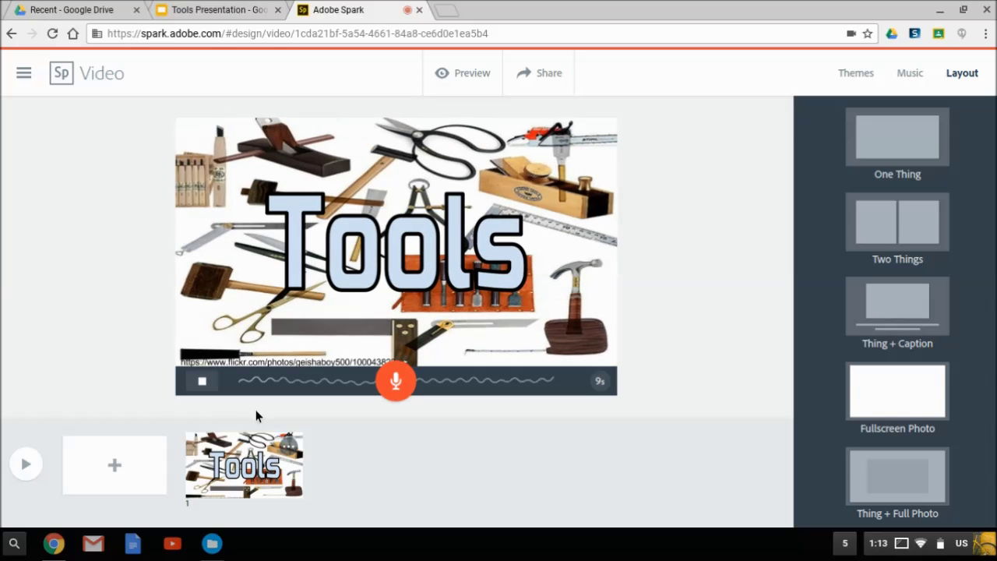
left_click(204, 384)
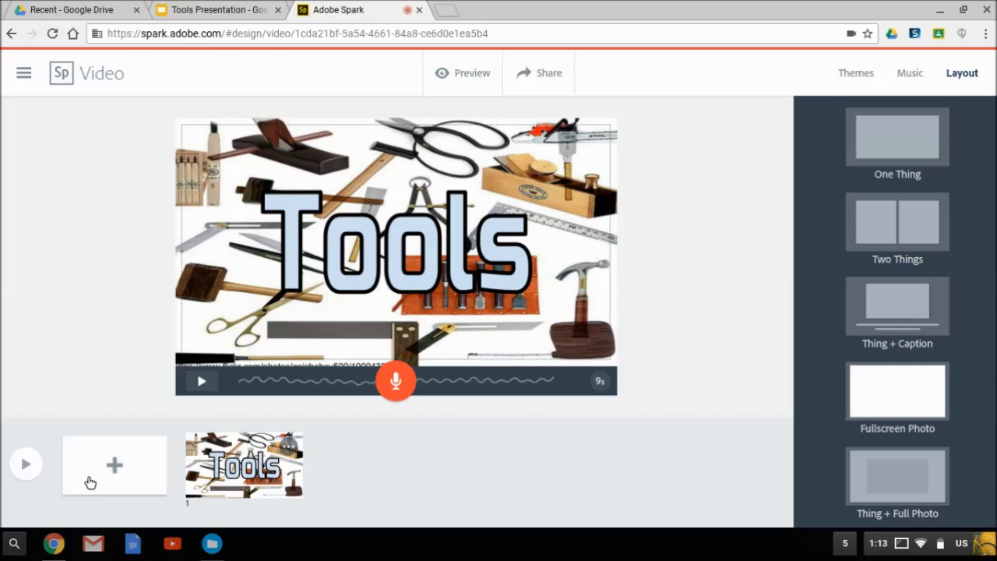
Add a Fullscreen Photo slide 2 with the blue shovel image and a 5-second narration
left_click(122, 475)
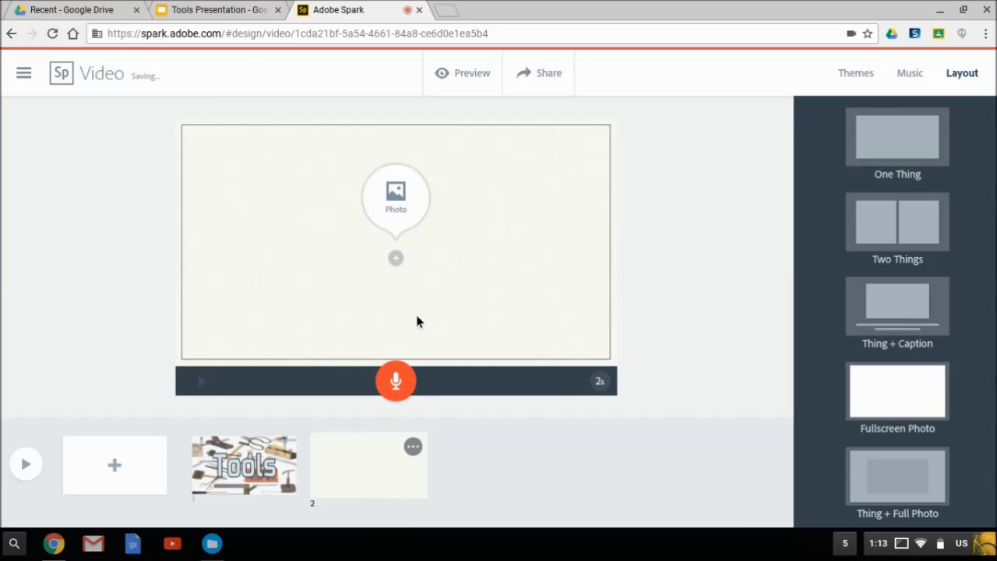
left_click(910, 406)
left_click(397, 195)
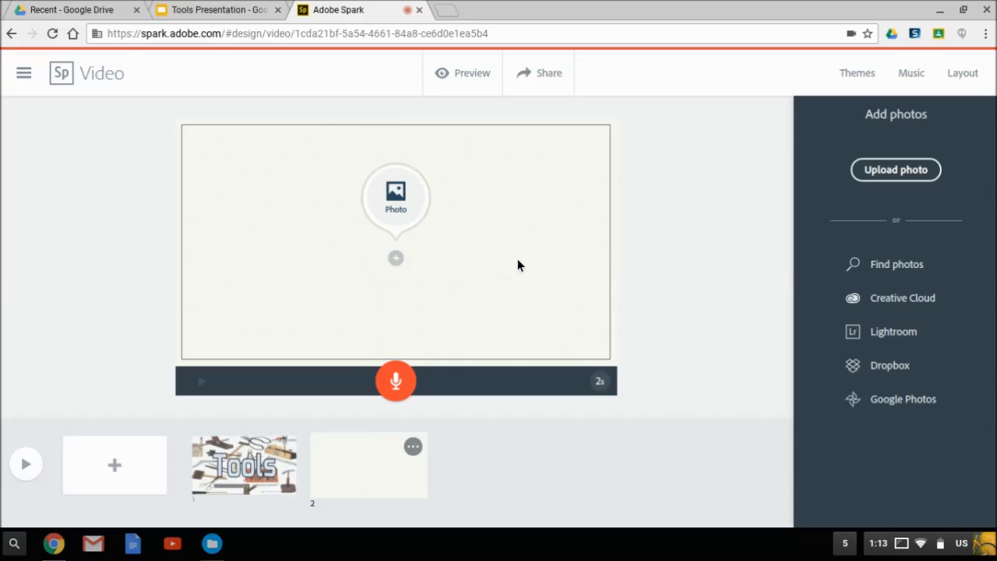
left_click(889, 170)
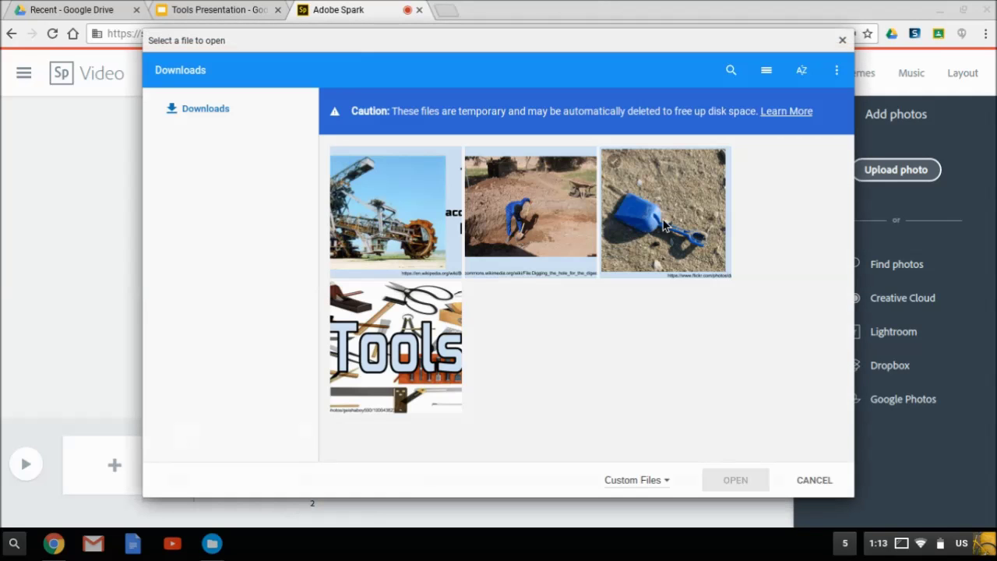
left_click(664, 222)
left_click(748, 479)
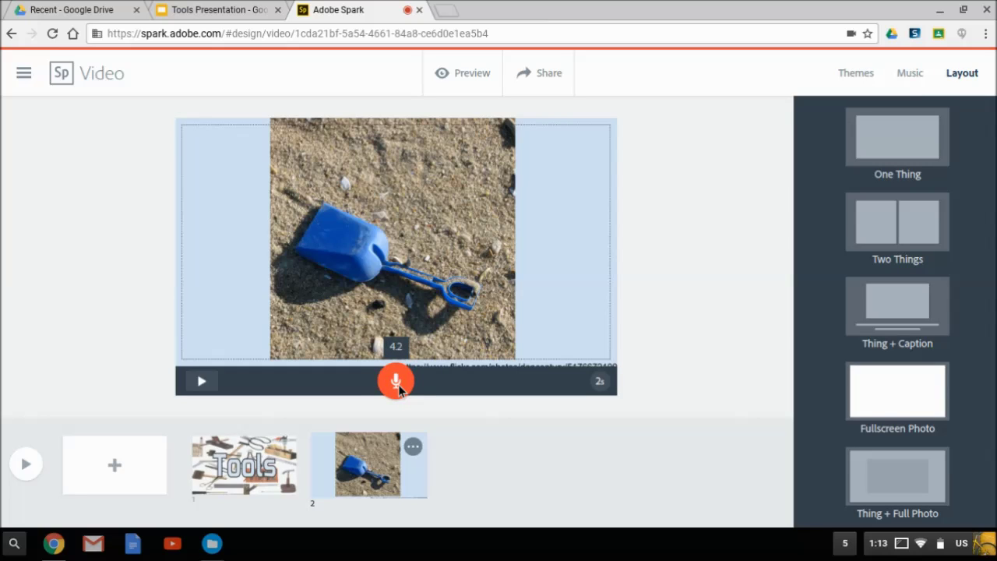
left_click_drag(397, 387, 398, 388)
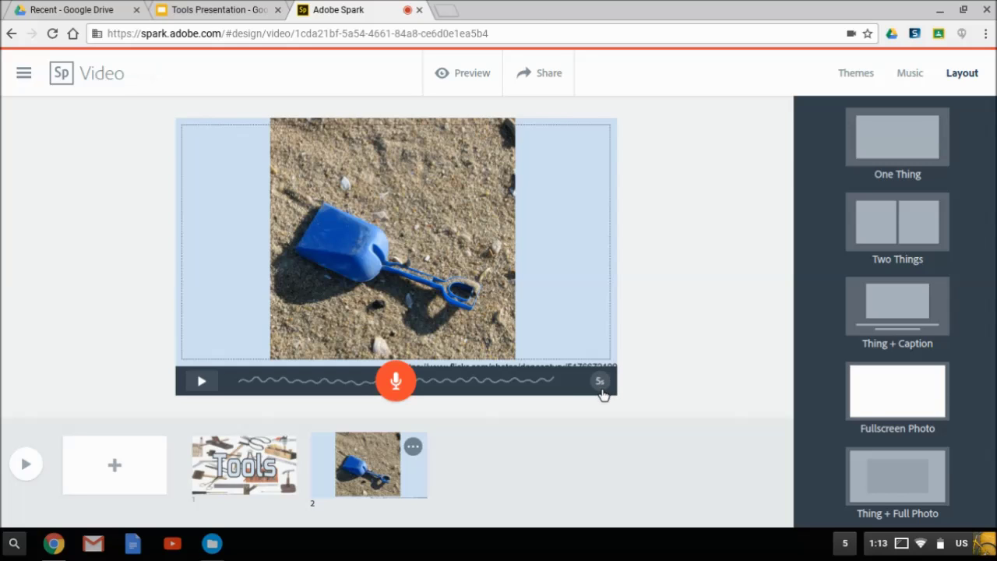
Open the Share dialog for the two-slide Tools video
mouse_move(598, 394)
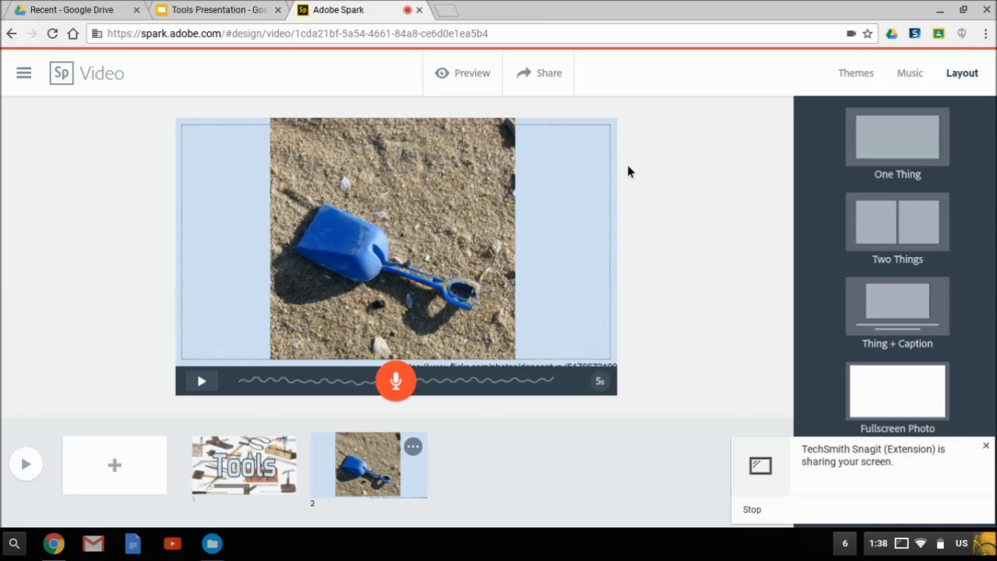
left_click(548, 76)
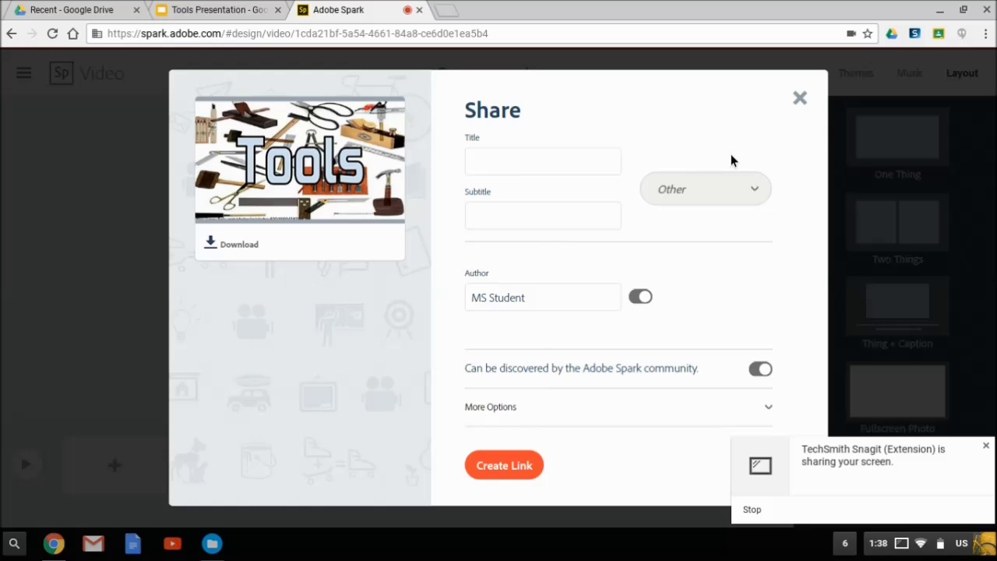
Download the video as the 15.1 MB Adobe Spark Video.mp4
left_click(234, 248)
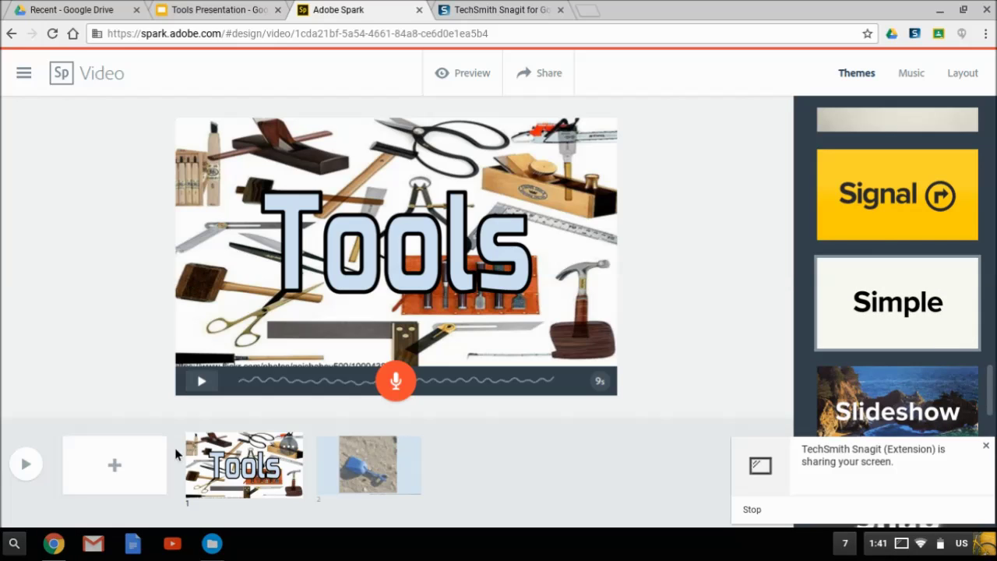
Confirm Adobe Spark Video.mp4 (15.1 MB) is in Downloads, then switch to Google Drive
left_click(218, 546)
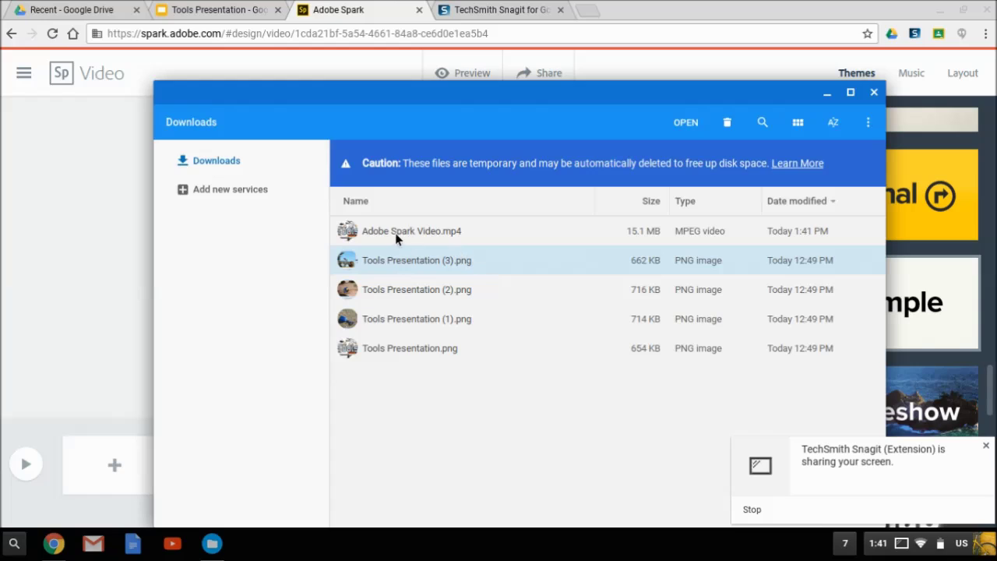
left_click(375, 240)
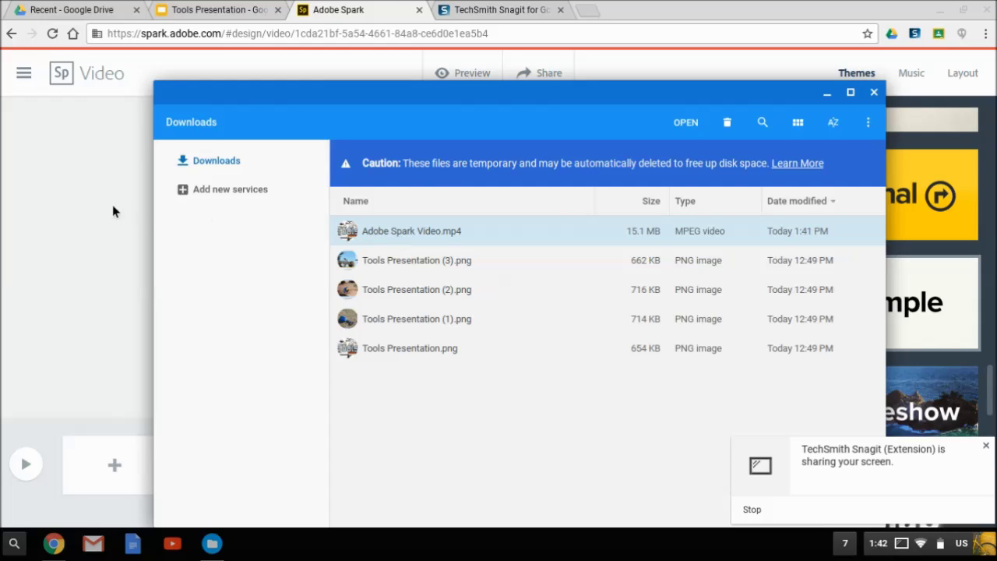
left_click(56, 11)
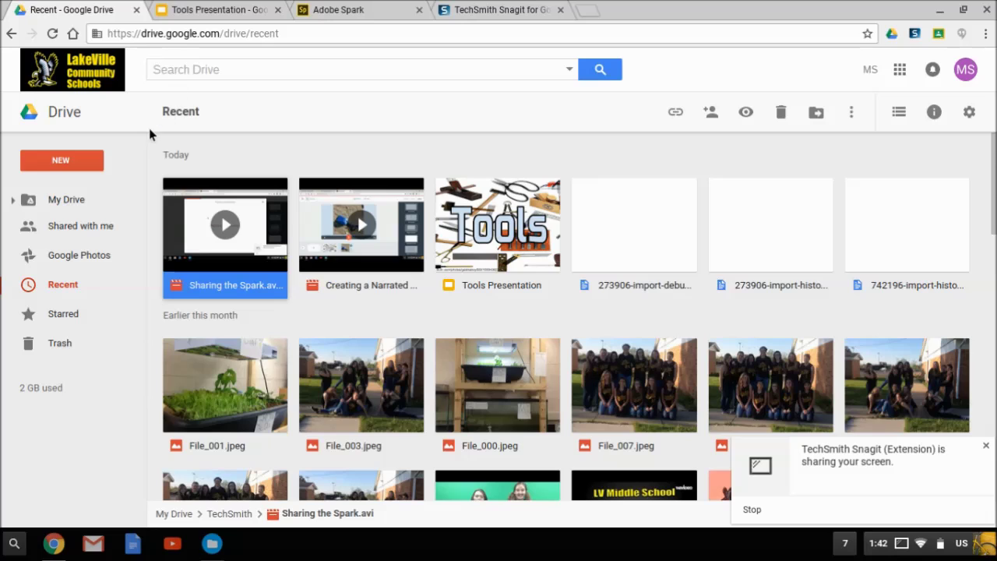
Upload Adobe Spark Video.mp4 from Downloads to Google Drive via New > File upload
left_click(66, 162)
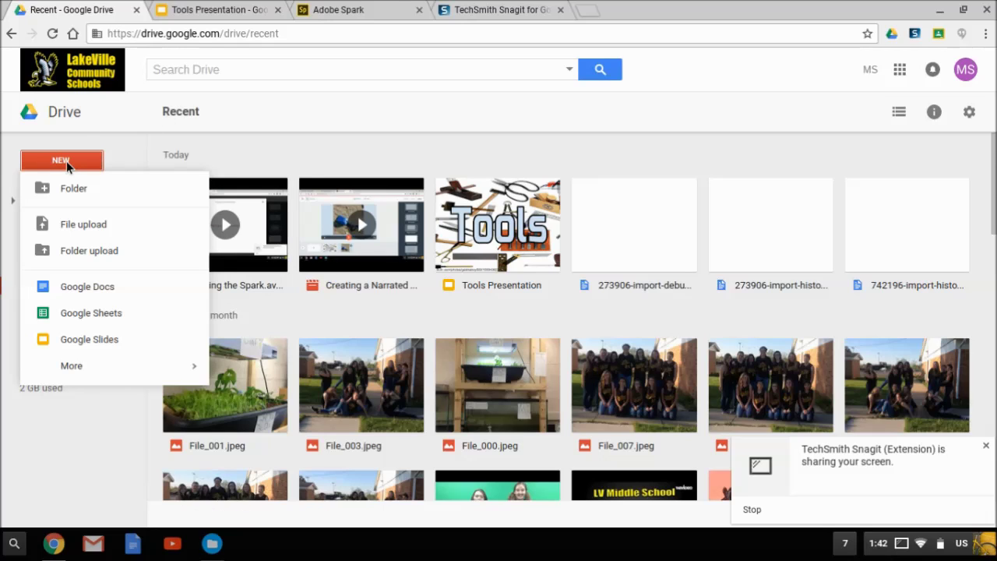
left_click(68, 226)
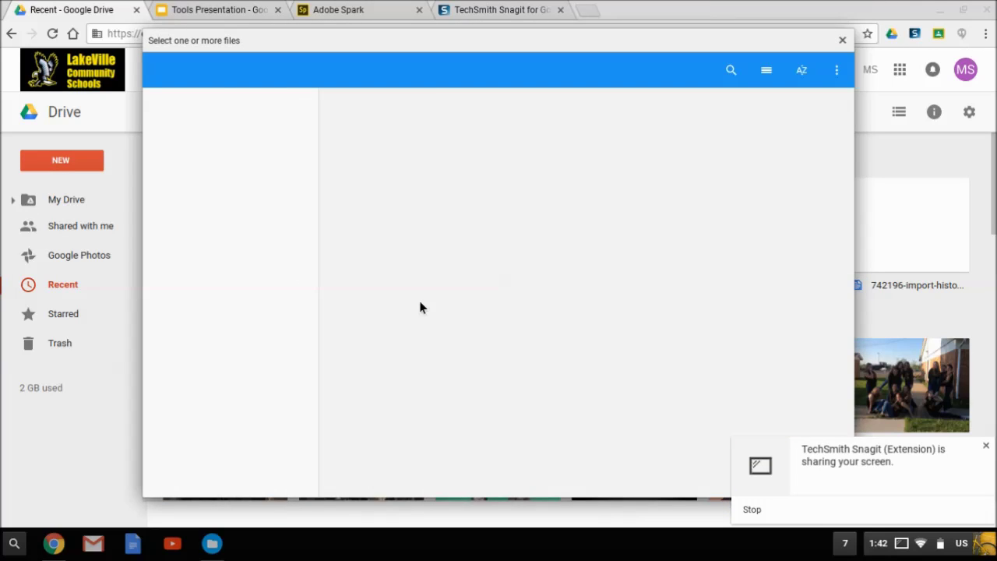
right_click(382, 184)
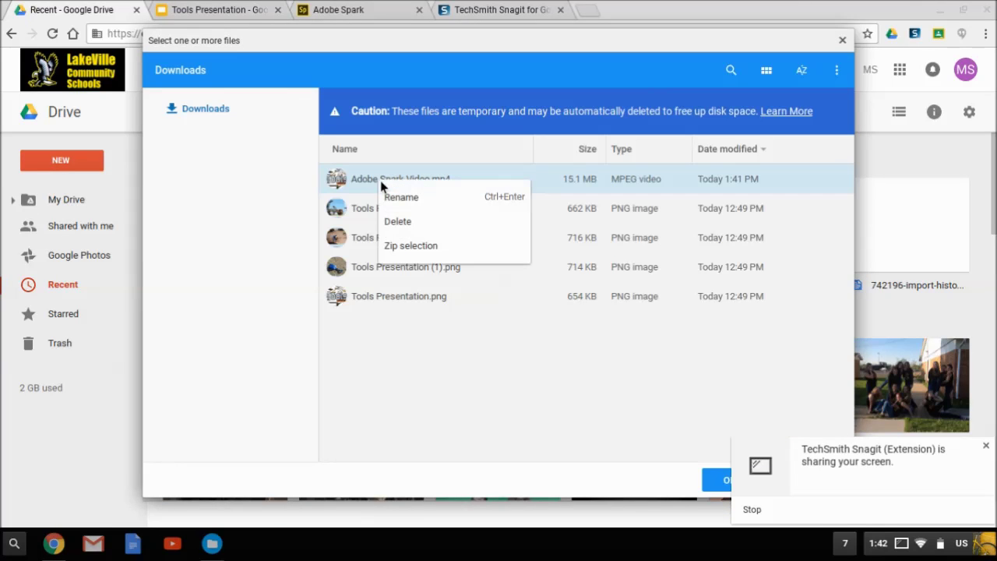
left_click(356, 181)
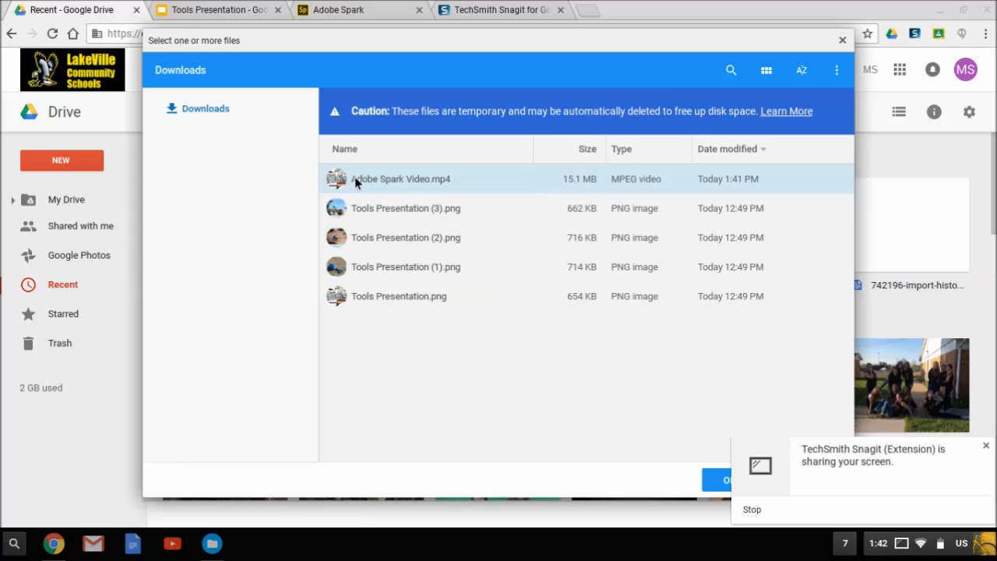
double_click(355, 178)
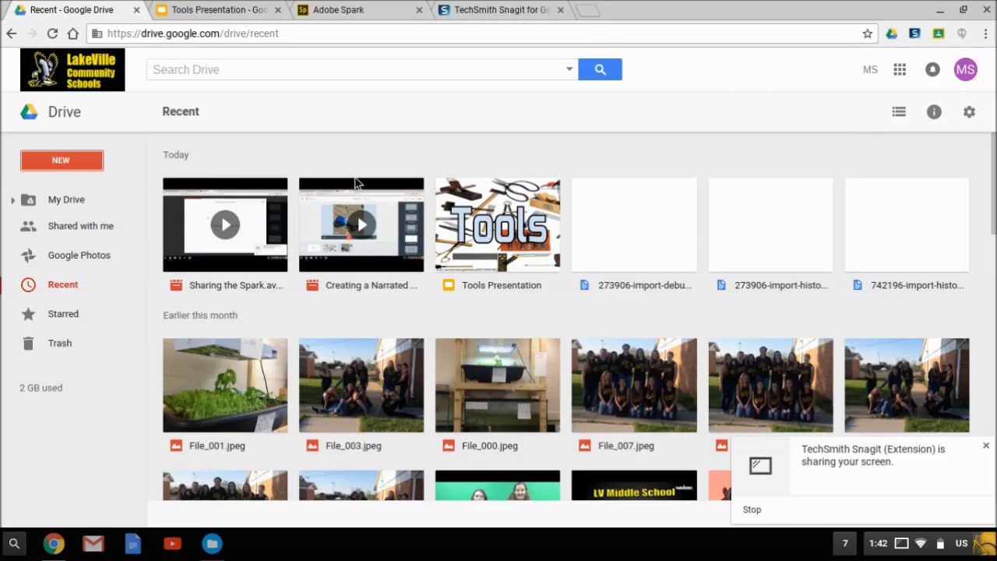
left_click(985, 445)
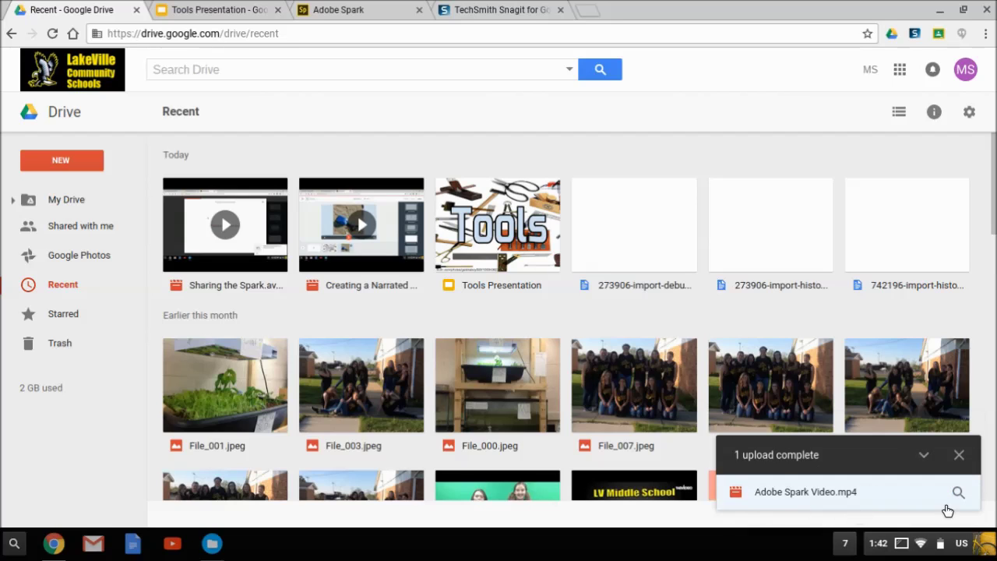